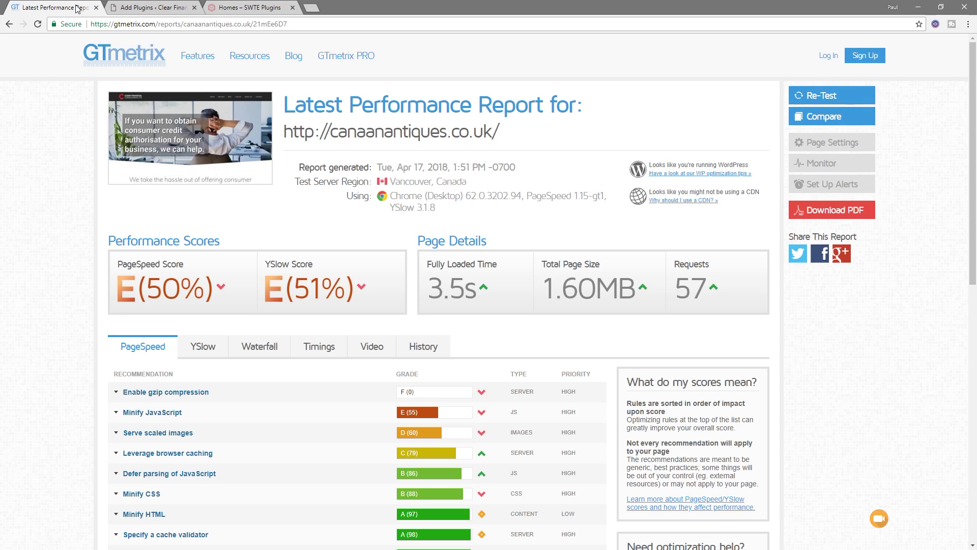
After reviewing the GTmetrix E (50%) and E (51%) scores, switch to WordPress Add Plugins
{"action": "left_click", "coordinate": [149, 8]}
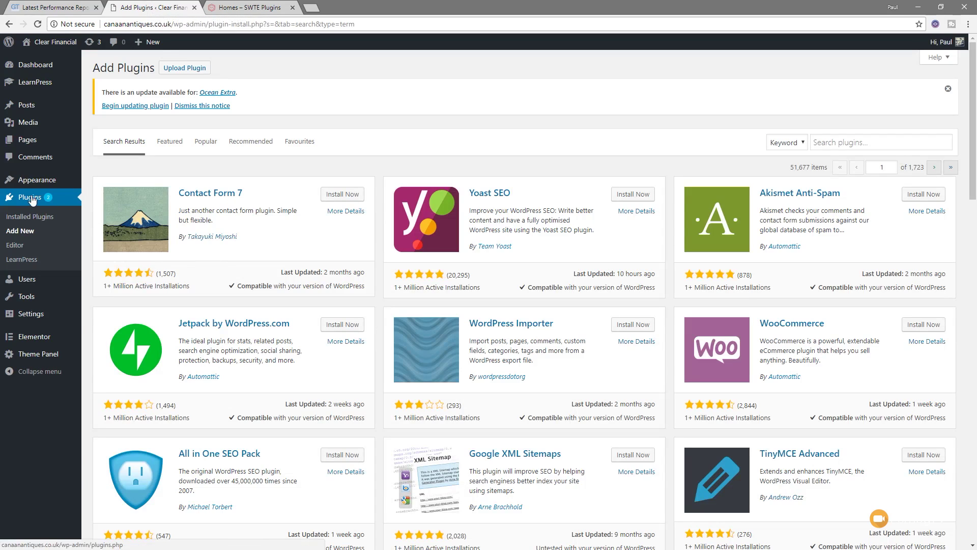
Search for 'swift performance lite', then install and activate the Swift Performance Lite plugin
{"action": "left_click", "coordinate": [870, 147]}
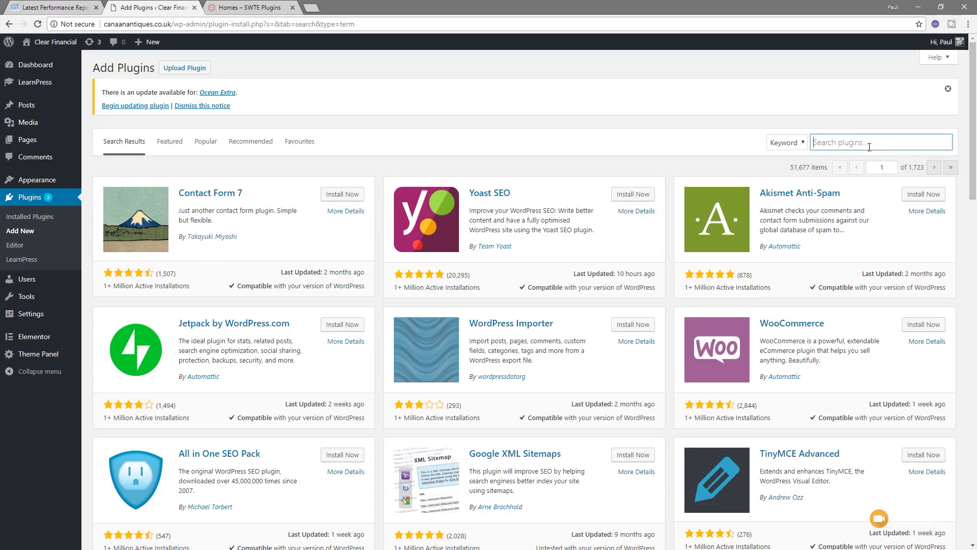
{"action": "type", "text": "swift performance lite"}
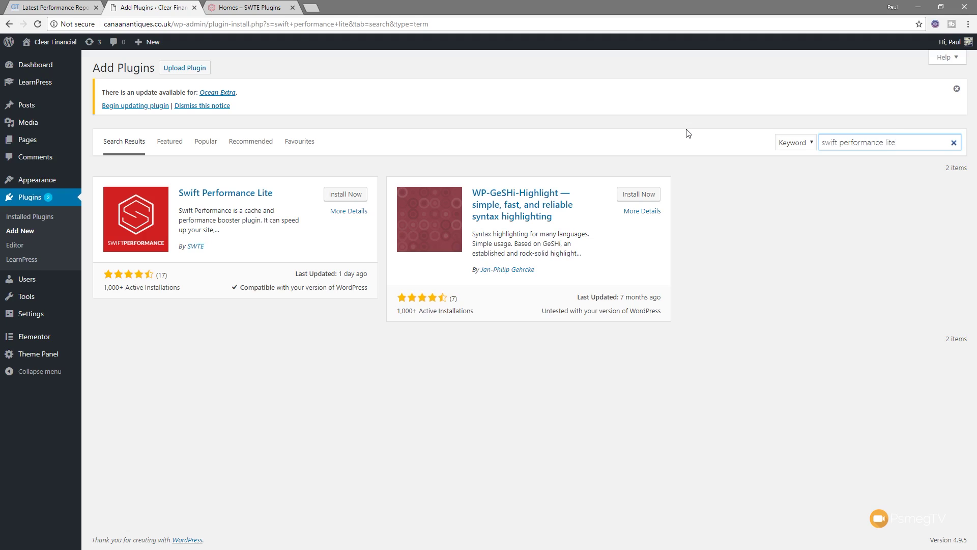
{"action": "left_click", "coordinate": [341, 197]}
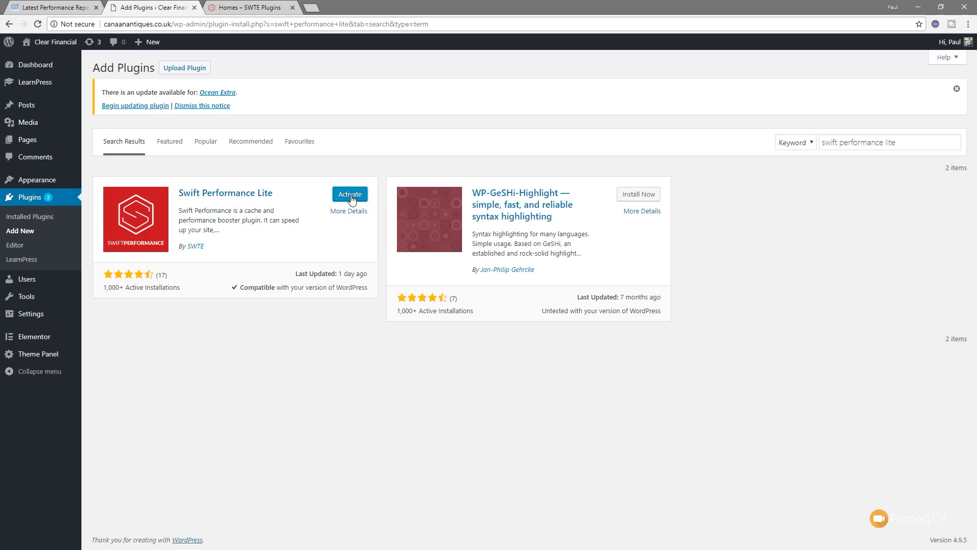
{"action": "left_click", "coordinate": [350, 195]}
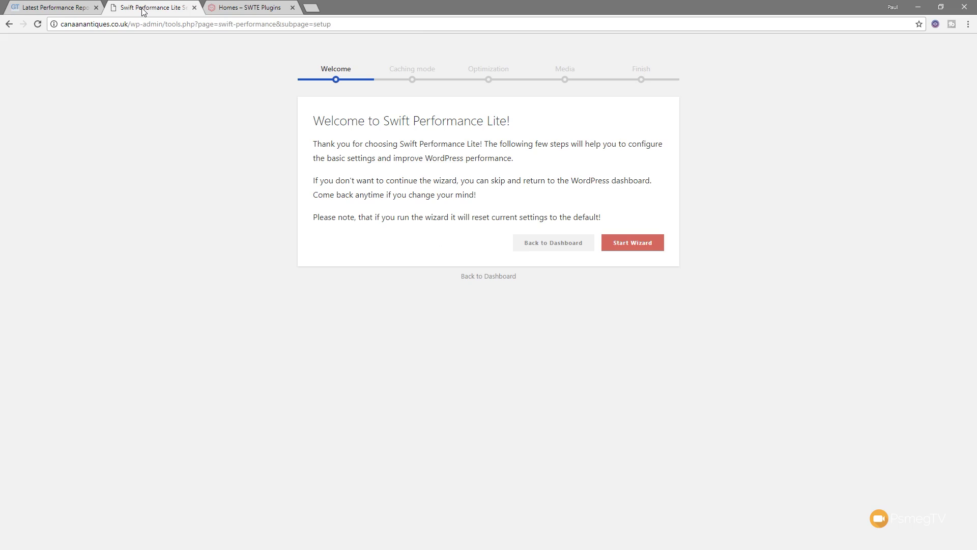
Launch the Swift Performance setup wizard and get past the passed Requirements check
{"action": "left_click", "coordinate": [634, 248]}
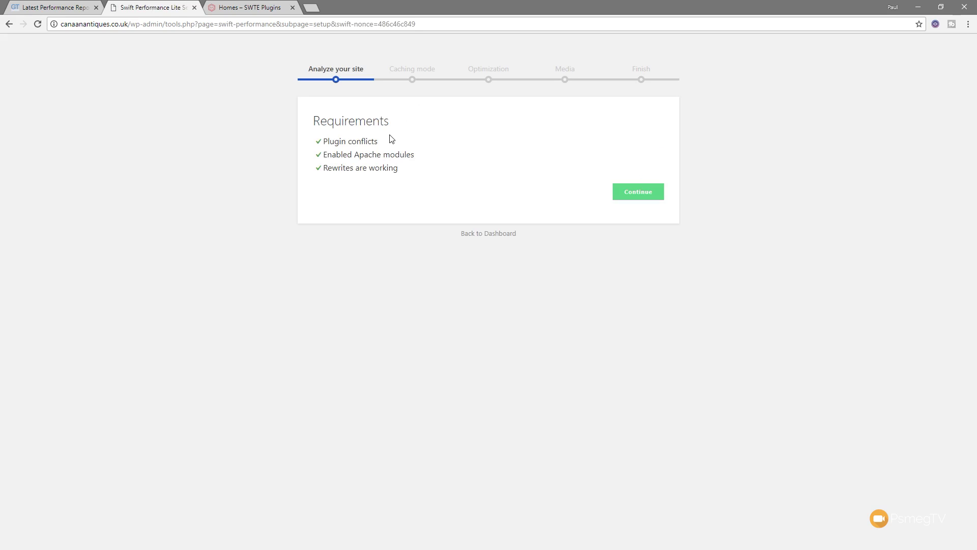
{"action": "left_click", "coordinate": [631, 194]}
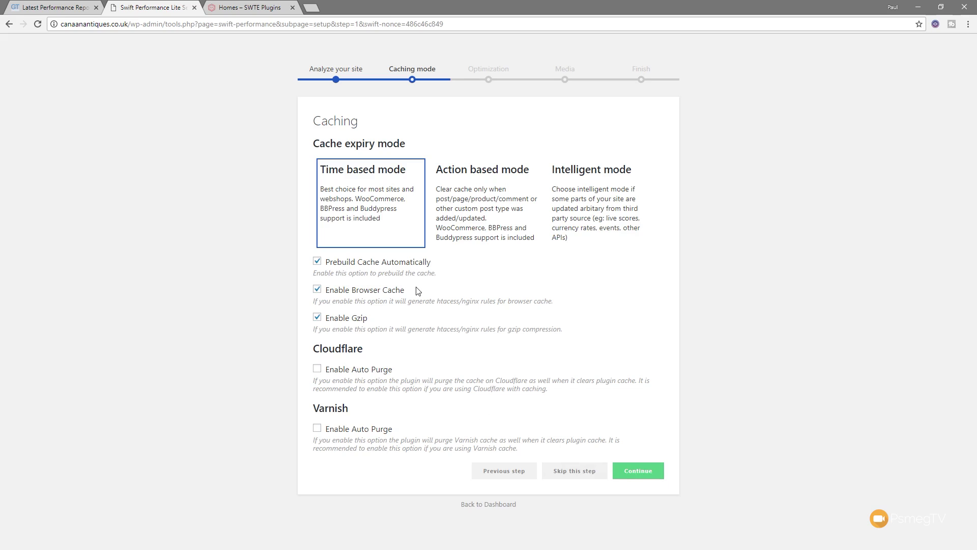
Keep the caching defaults, enable Optimize in Background and Limit Simultaneous Threads, and choose Full optimization
{"action": "left_click", "coordinate": [637, 472]}
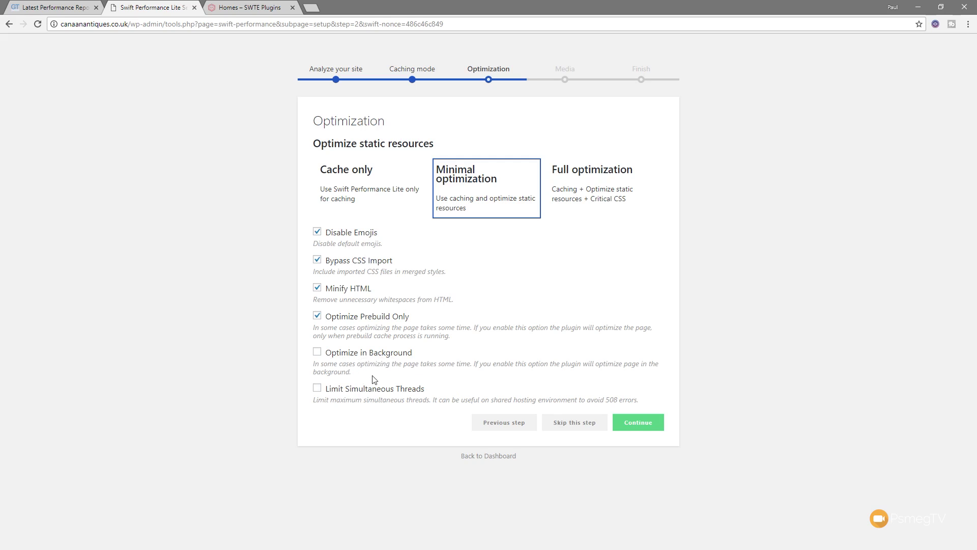
{"action": "left_click_drag", "start_coordinate": [356, 376], "coordinate": [314, 368]}
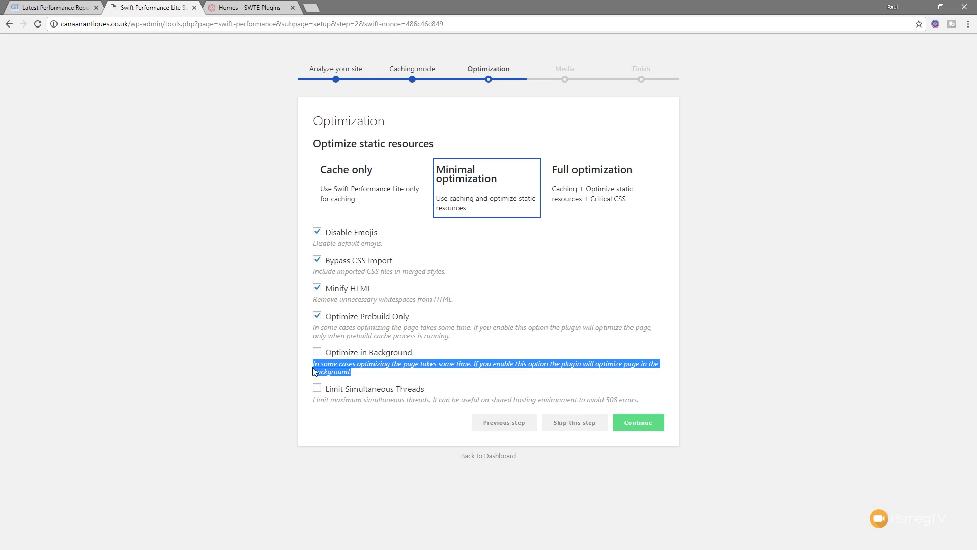
{"action": "left_click", "coordinate": [356, 376]}
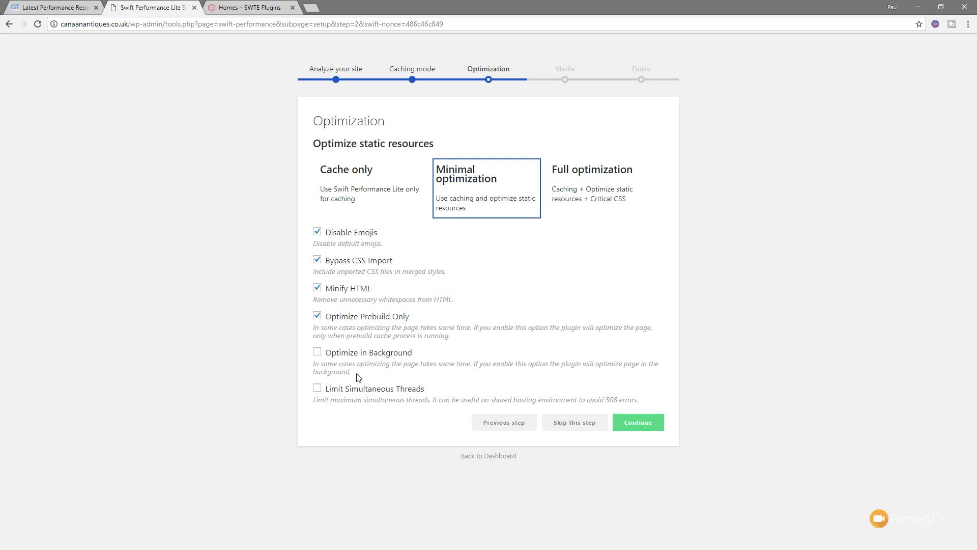
{"action": "left_click", "coordinate": [317, 351]}
{"action": "left_click", "coordinate": [317, 388]}
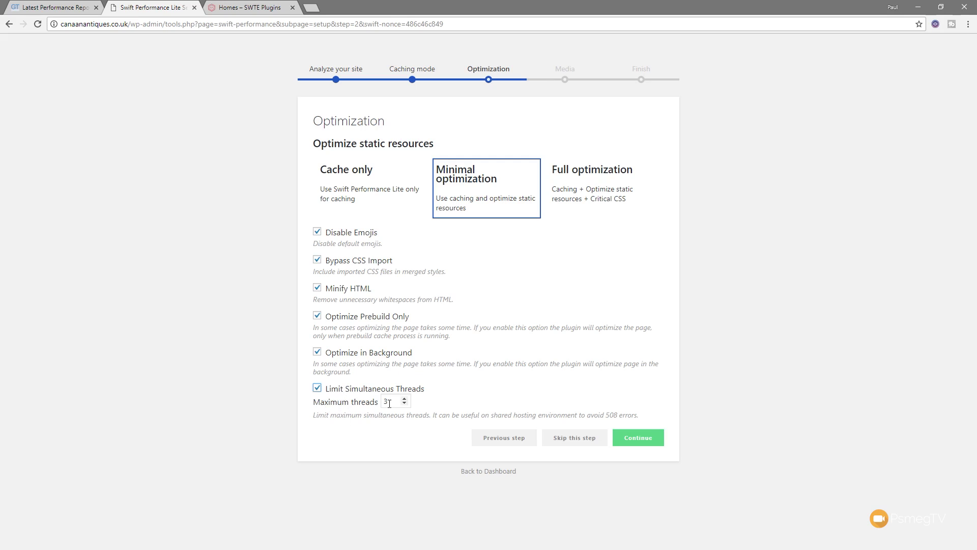
{"action": "left_click", "coordinate": [607, 191]}
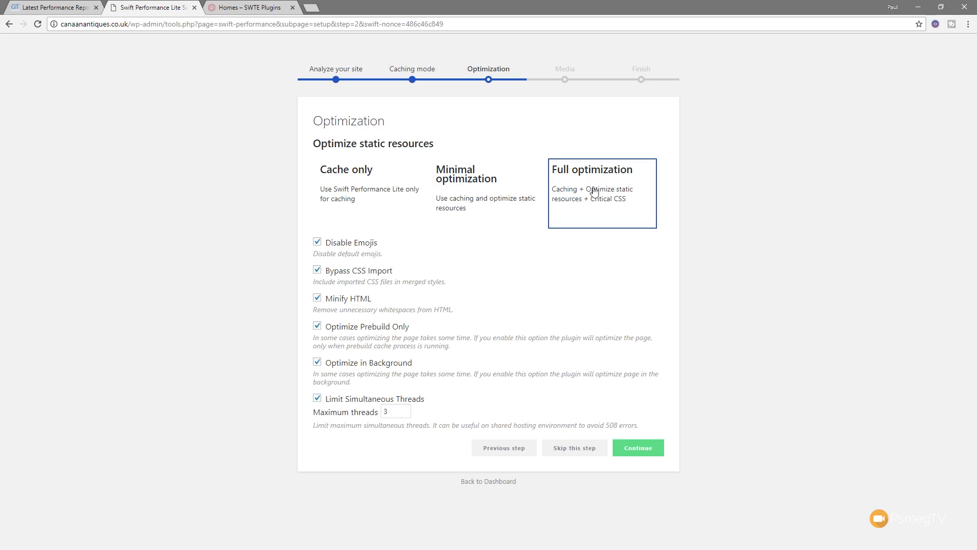
{"action": "left_click", "coordinate": [652, 448]}
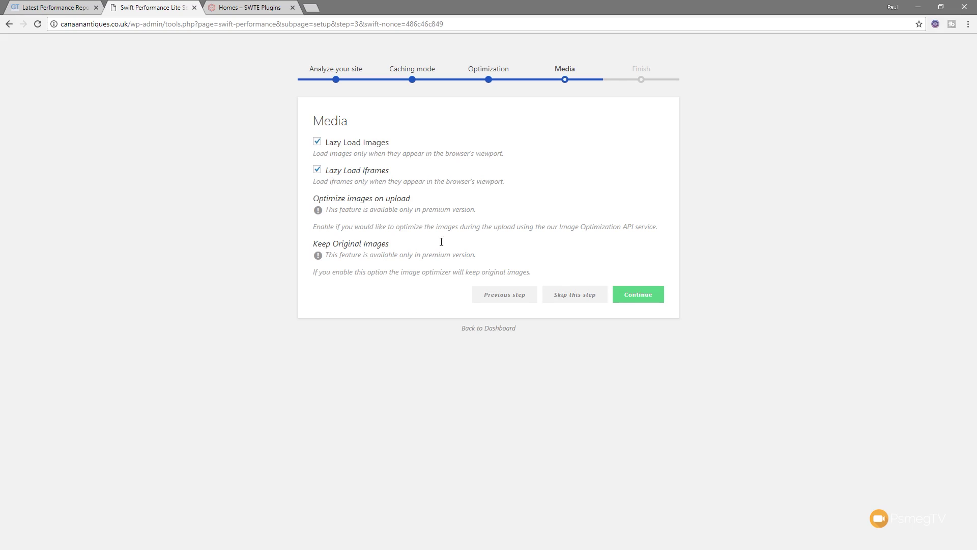
Accept the Media step with Lazy Load Images and Lazy Load Iframes left enabled
{"action": "left_click", "coordinate": [643, 299]}
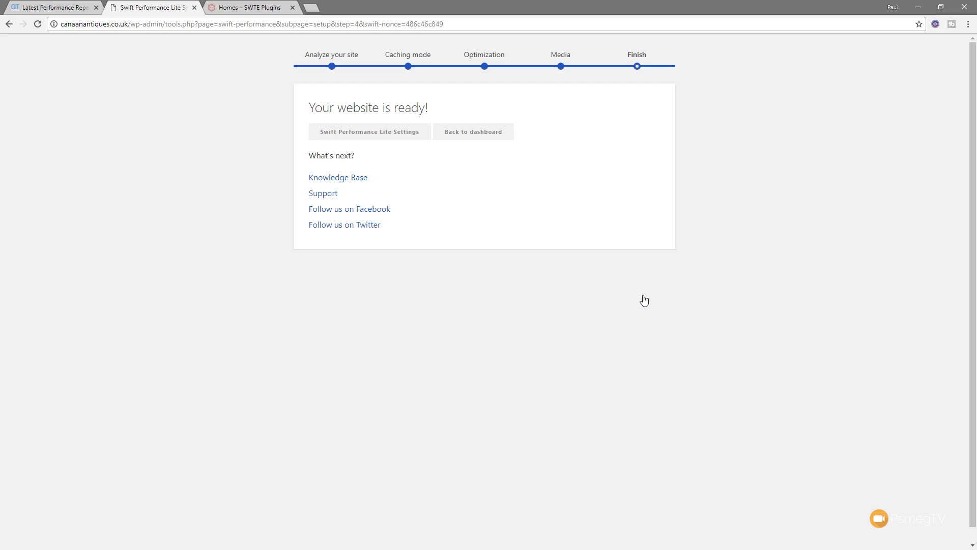
Leave the 'Your website is ready!' page for the WordPress dashboard, then return to GTmetrix
{"action": "left_click", "coordinate": [475, 136]}
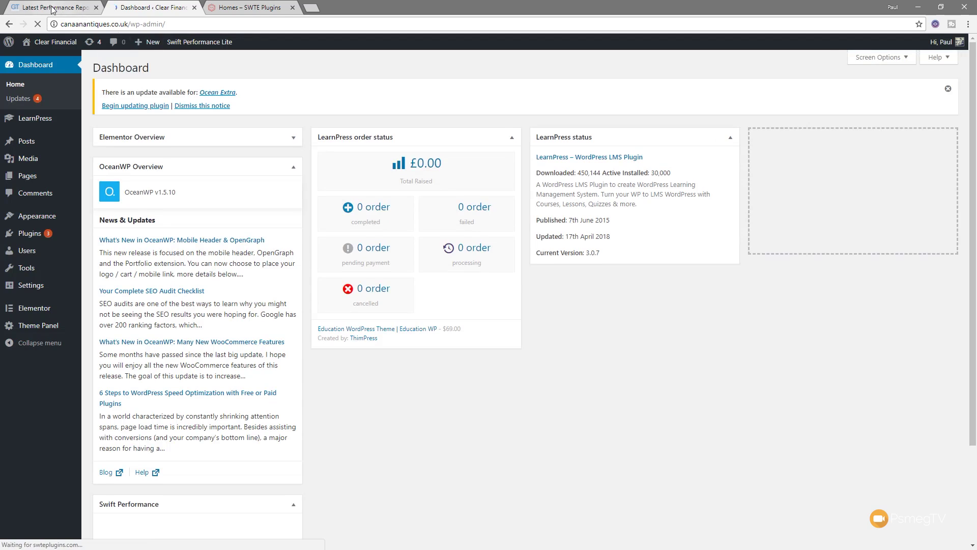
{"action": "left_click", "coordinate": [53, 7]}
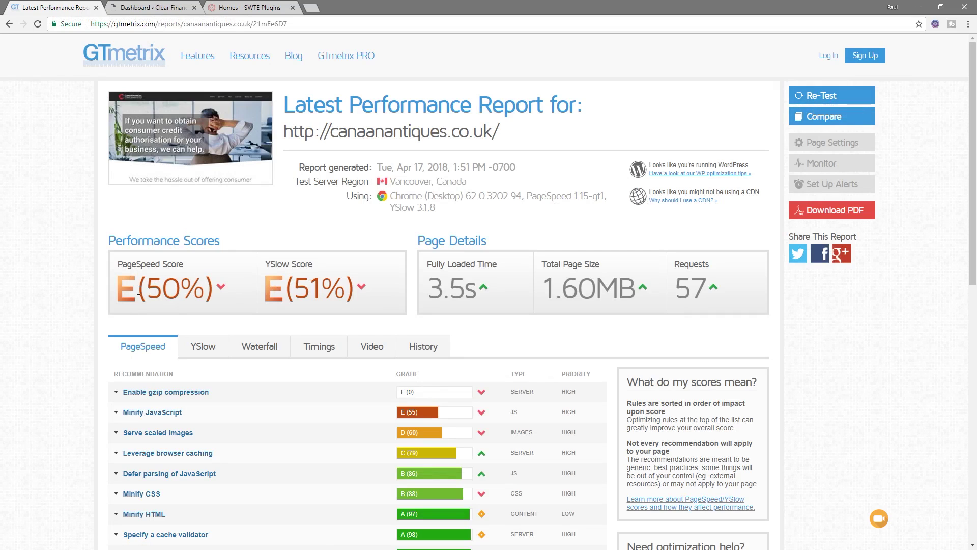
Re-run the GTmetrix test and review the A (100%) PageSpeed and A (96%) YSlow recommendations
{"action": "left_click", "coordinate": [827, 96]}
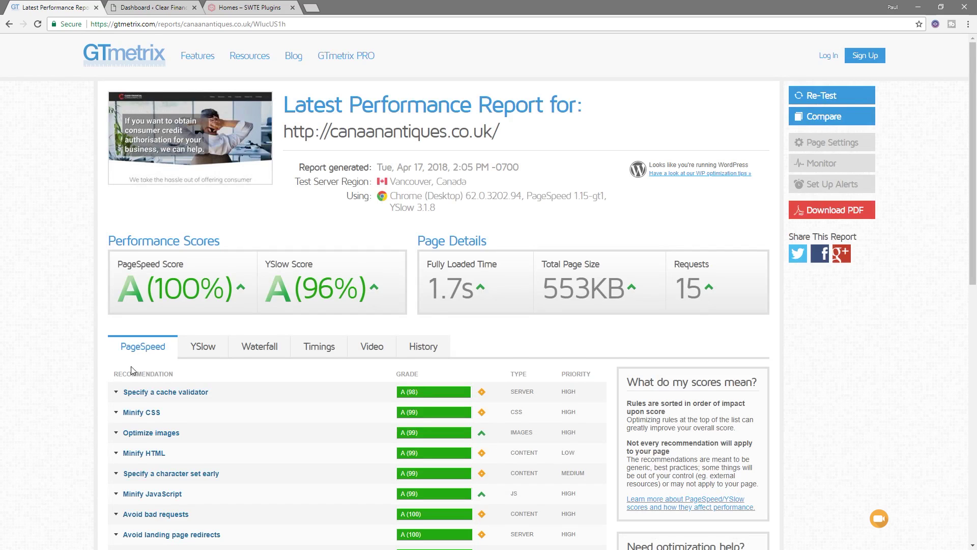
{"action": "scroll", "coordinate": [245, 354], "scroll_direction": "down", "scroll_amount": 2}
{"action": "scroll", "coordinate": [253, 357], "scroll_direction": "down", "scroll_amount": 8}
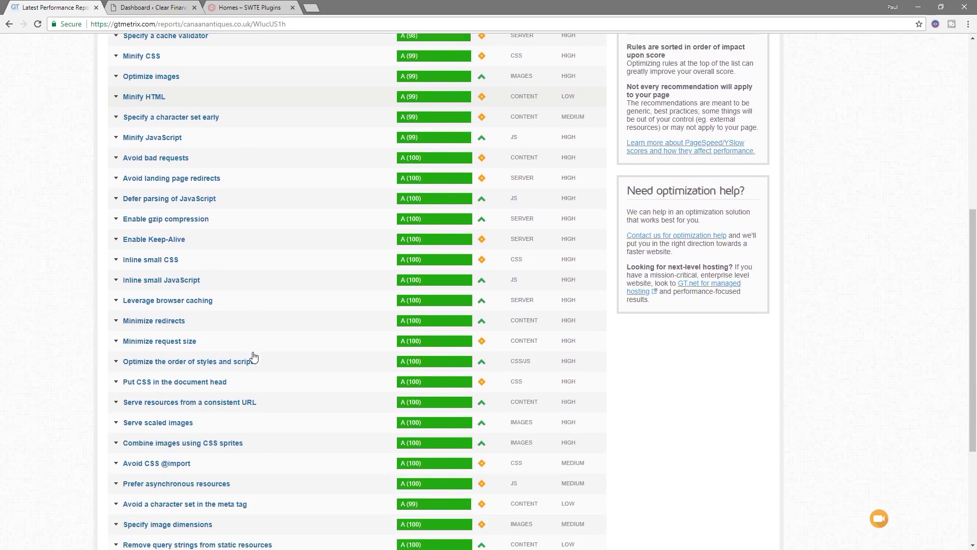
{"action": "scroll", "coordinate": [254, 356], "scroll_direction": "up", "scroll_amount": 5}
{"action": "scroll", "coordinate": [254, 356], "scroll_direction": "up", "scroll_amount": 2}
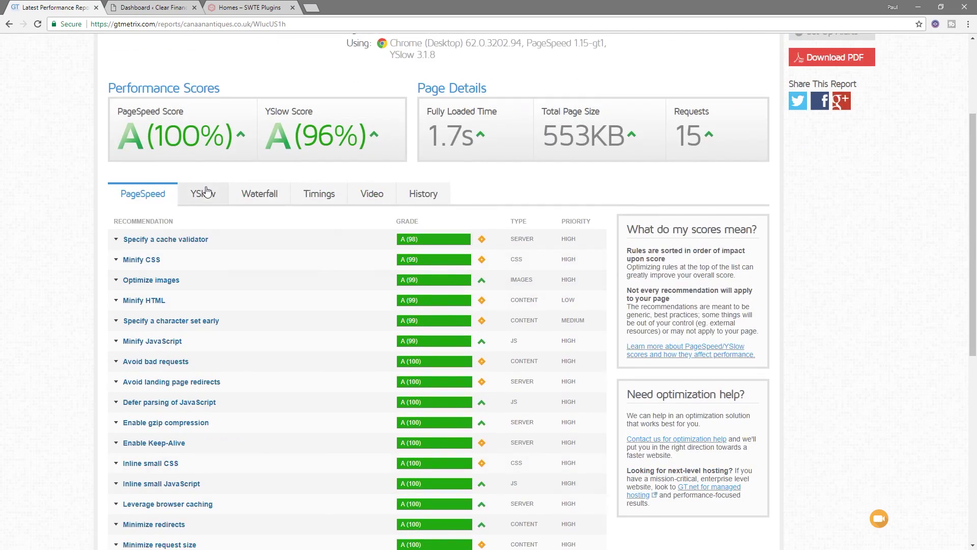
{"action": "left_click", "coordinate": [203, 196]}
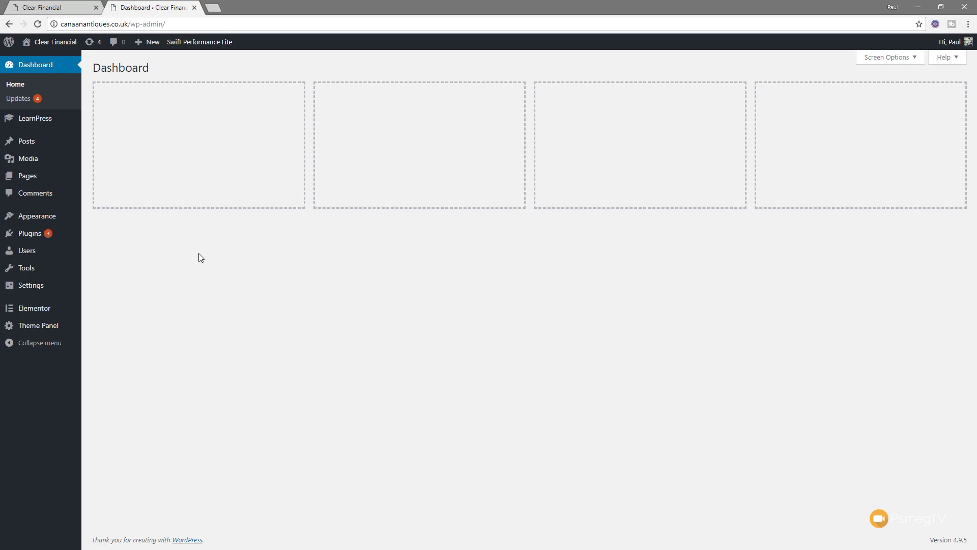
{"action": "mouse_move", "coordinate": [207, 48]}
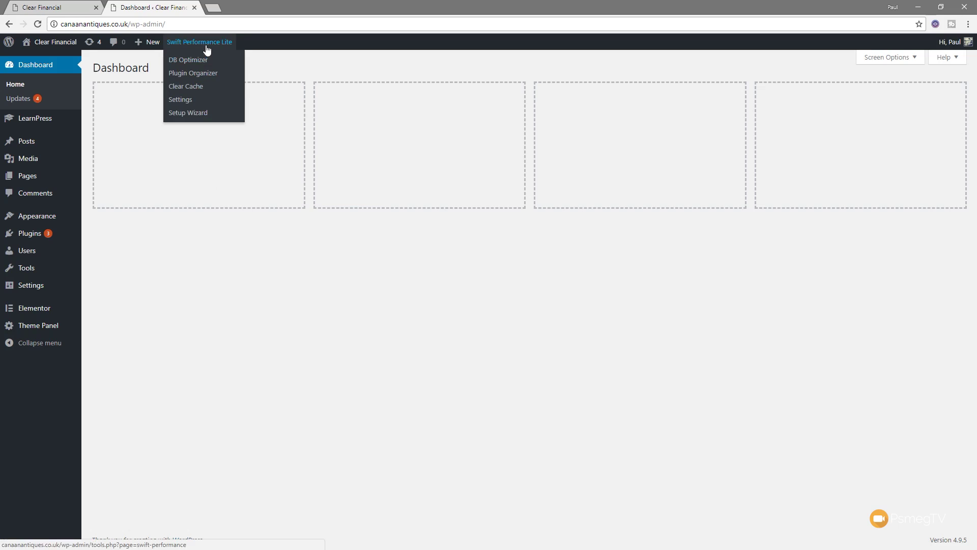
{"action": "mouse_move", "coordinate": [37, 274]}
{"action": "mouse_move", "coordinate": [12, 288]}
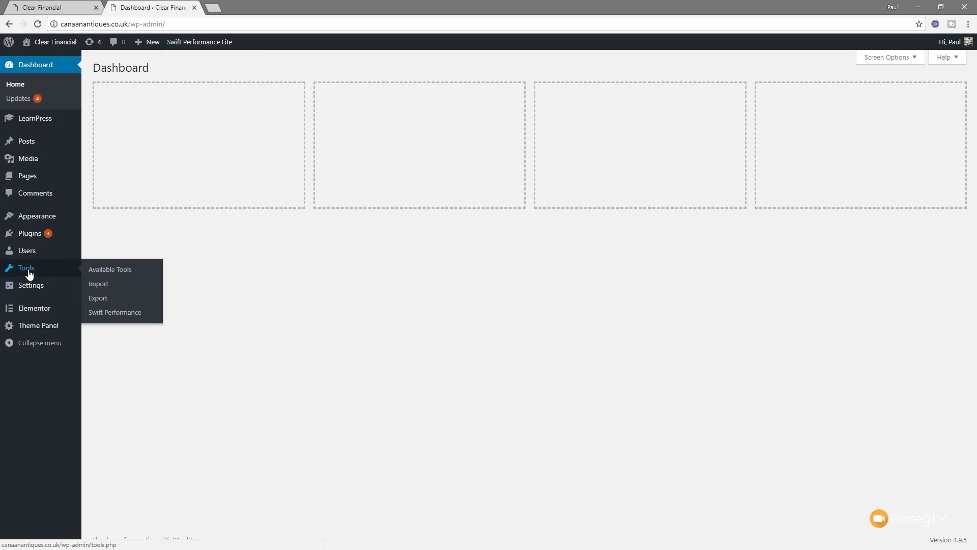
{"action": "left_click", "coordinate": [116, 314]}
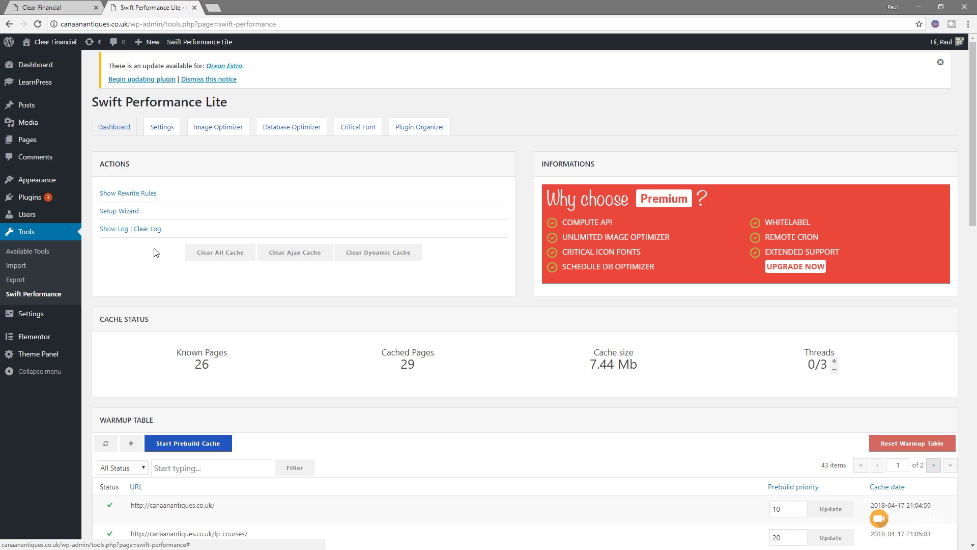
Browse the Swift Performance Warmup Table, then view the premium-only Image Optimizer page
{"action": "scroll", "coordinate": [471, 421], "scroll_direction": "down", "scroll_amount": 3}
{"action": "scroll", "coordinate": [471, 421], "scroll_direction": "down", "scroll_amount": 4}
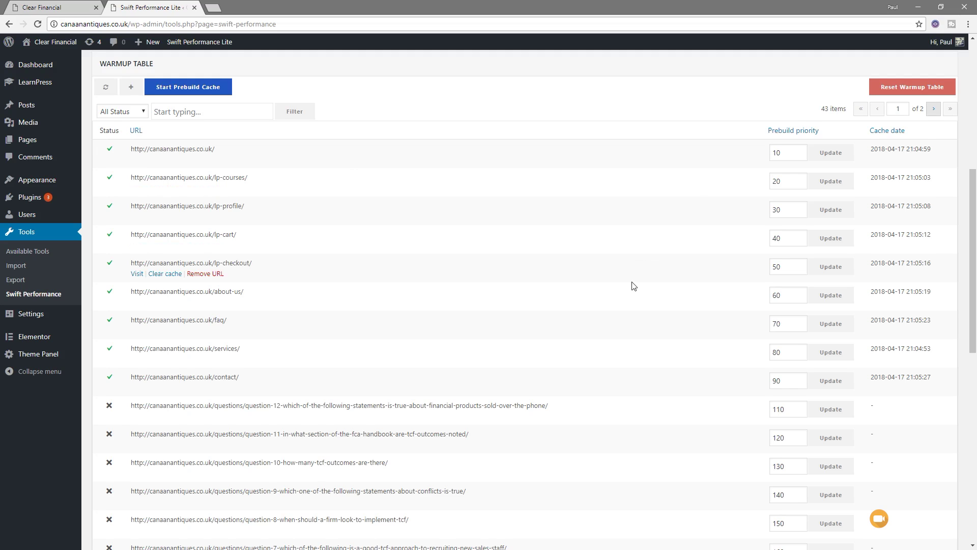
{"action": "scroll", "coordinate": [633, 286], "scroll_direction": "up", "scroll_amount": 7}
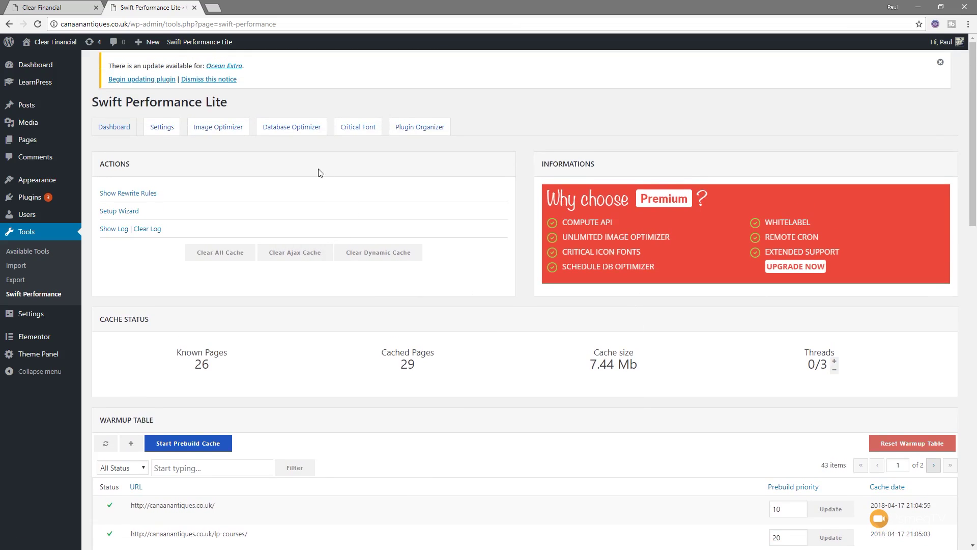
{"action": "left_click", "coordinate": [226, 131]}
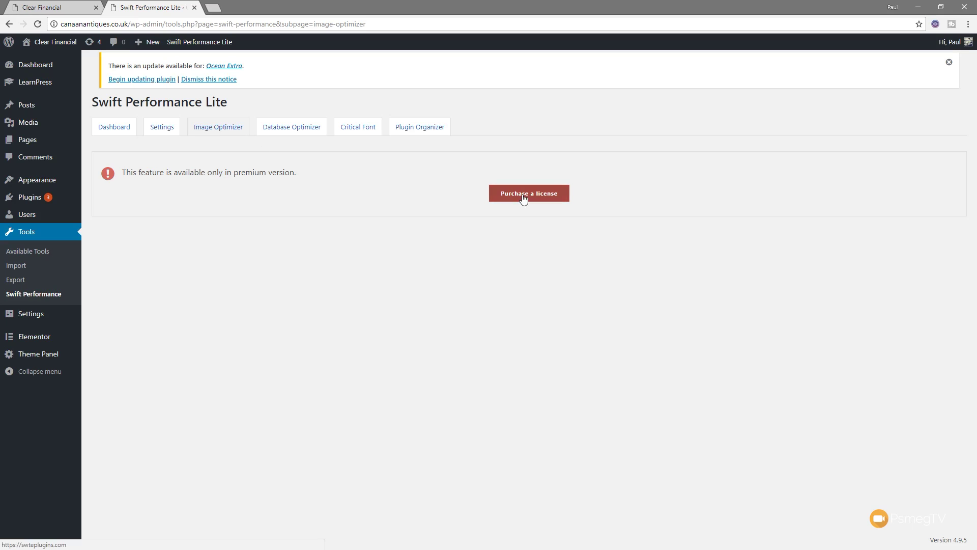
Switch to the Database Optimizer tab, which warns to back up the database first
{"action": "left_click", "coordinate": [299, 128]}
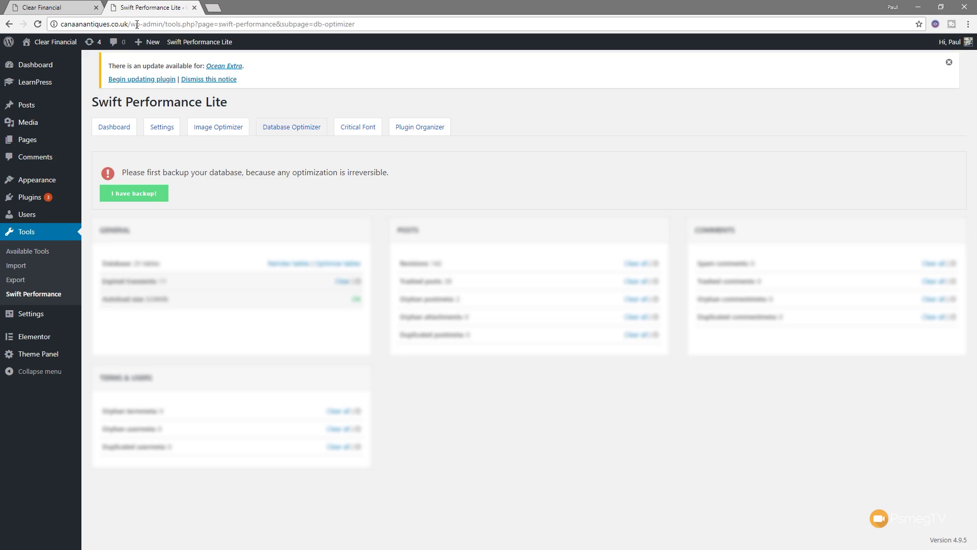
{"action": "left_click_drag", "start_coordinate": [130, 24], "coordinate": [60, 27]}
{"action": "key", "text": "ctrl+c"}
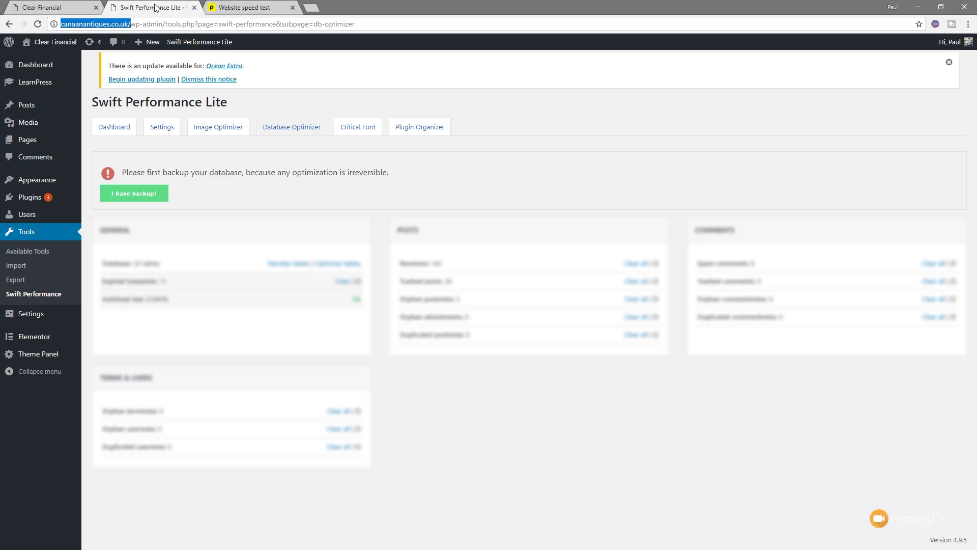
{"action": "left_click", "coordinate": [252, 9]}
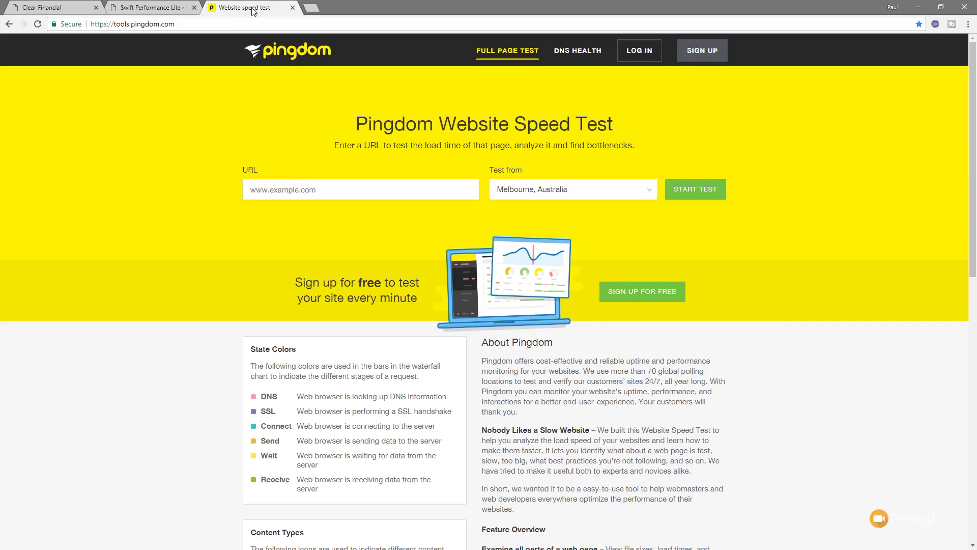
{"action": "left_click", "coordinate": [294, 190]}
{"action": "key", "text": "ctrl+v"}
{"action": "left_click", "coordinate": [650, 192]}
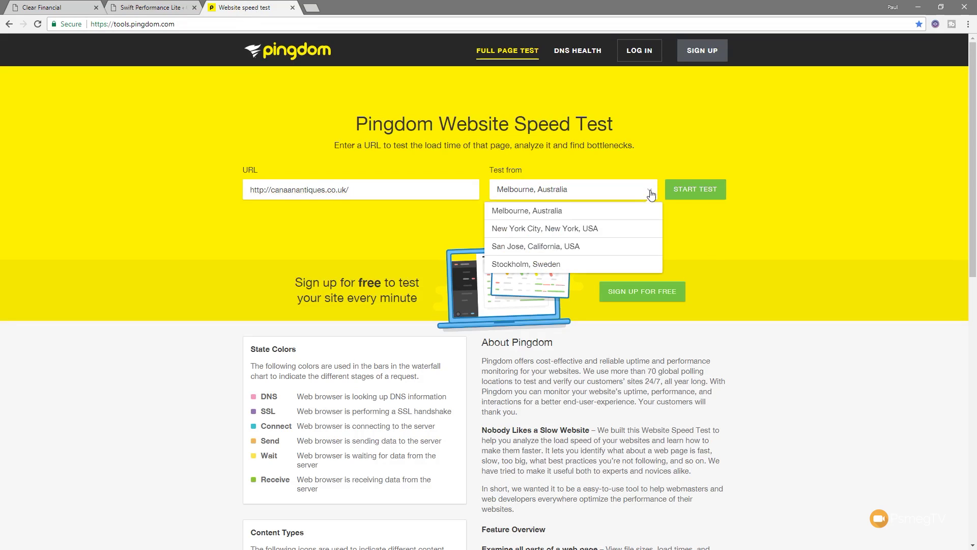
{"action": "left_click", "coordinate": [546, 264]}
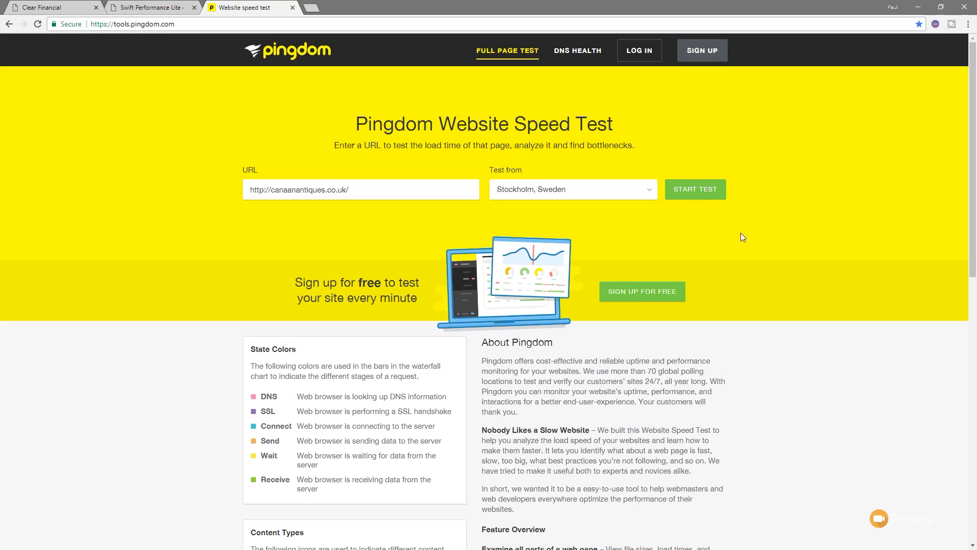
{"action": "left_click", "coordinate": [690, 193]}
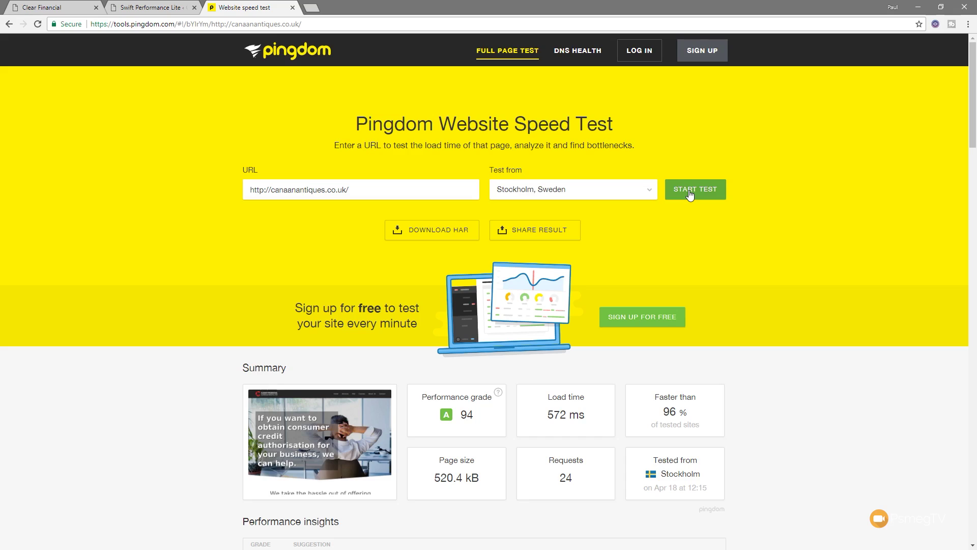
Scroll down Pingdom's results to the A 94 summary and performance insights, where only query strings score E 50
{"action": "scroll", "coordinate": [214, 396], "scroll_direction": "down", "scroll_amount": 2}
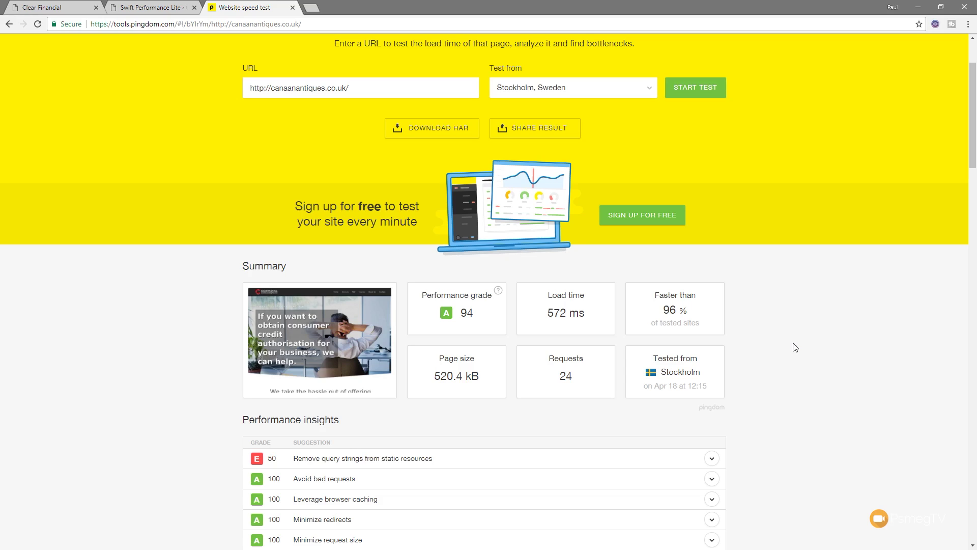
{"action": "scroll", "coordinate": [196, 477], "scroll_direction": "down", "scroll_amount": 2}
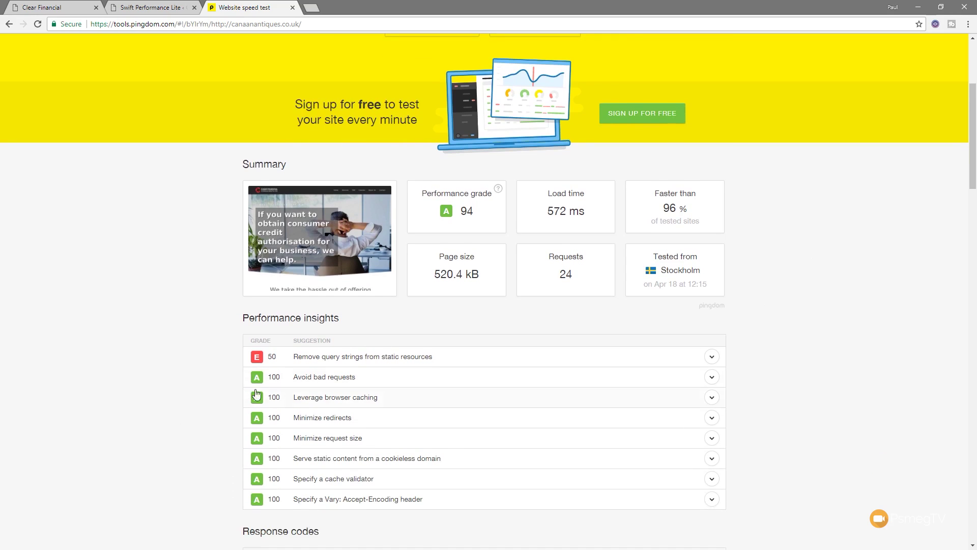